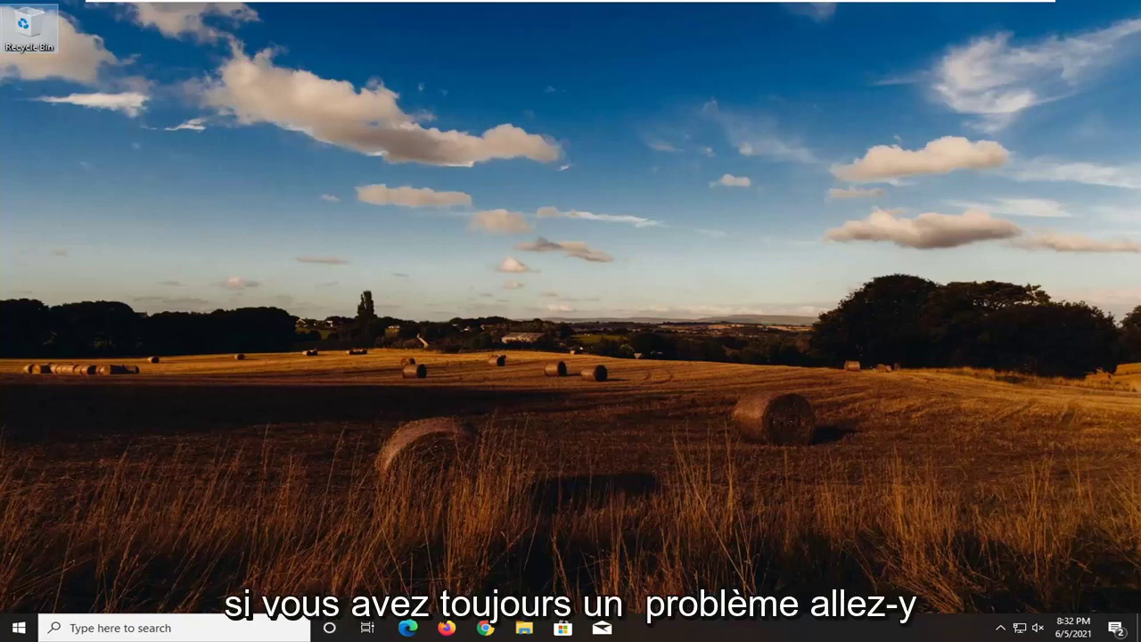
Step: Search the Start menu for 'device manager' and launch Device Manager
{"action": "left_click", "coordinate": [16, 629]}
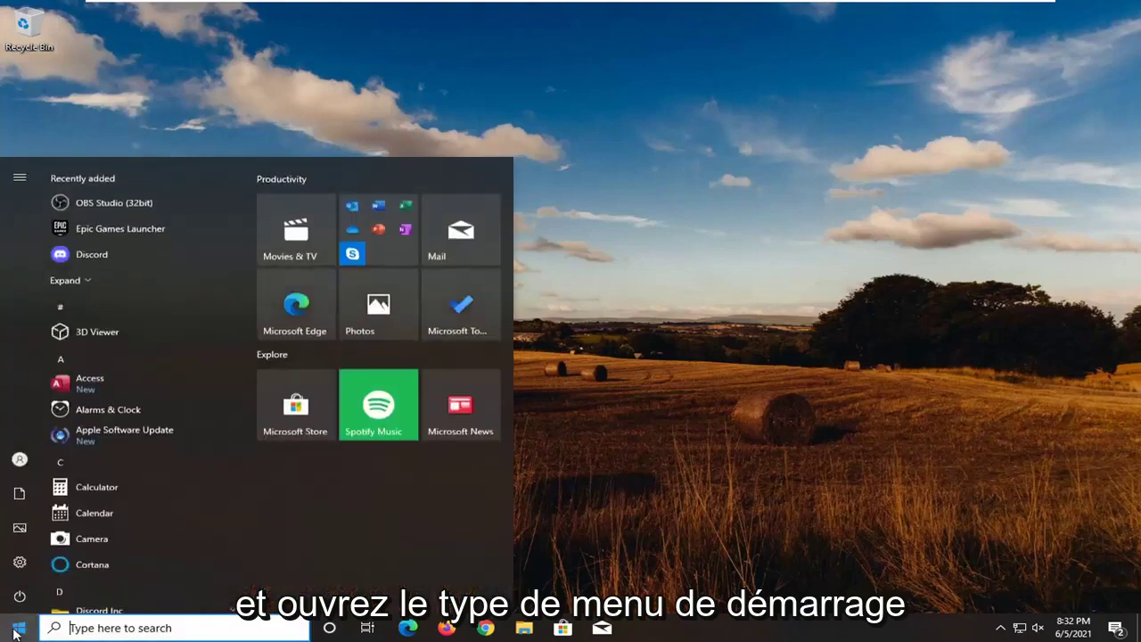
{"action": "type", "text": "devbice"}
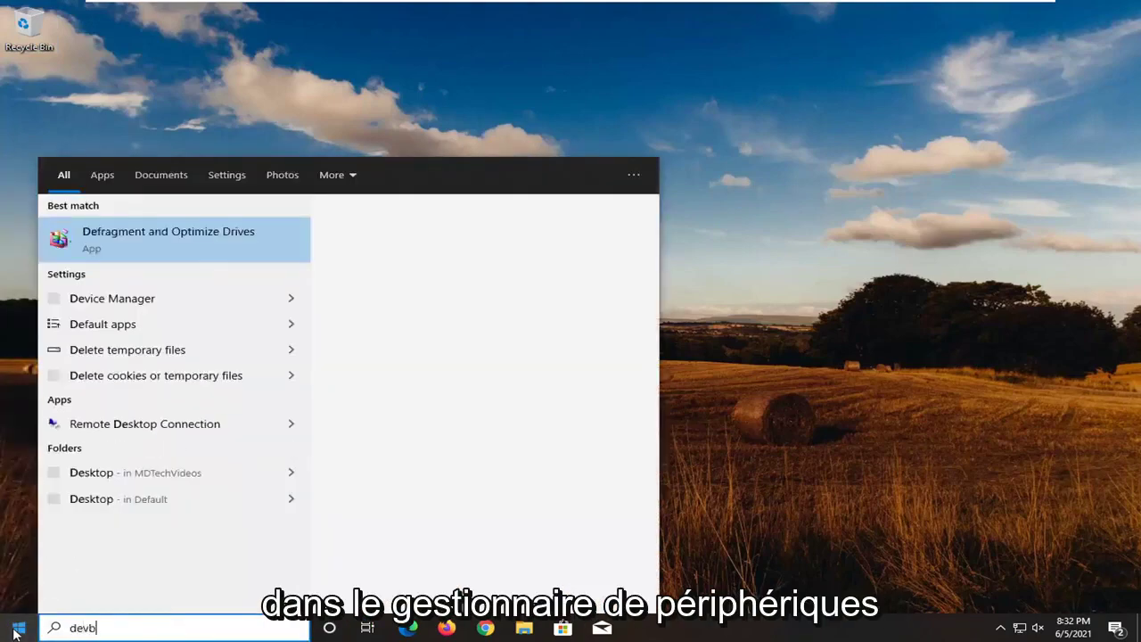
{"action": "key", "text": "BackSpace"}
{"action": "type", "text": "ice manager"}
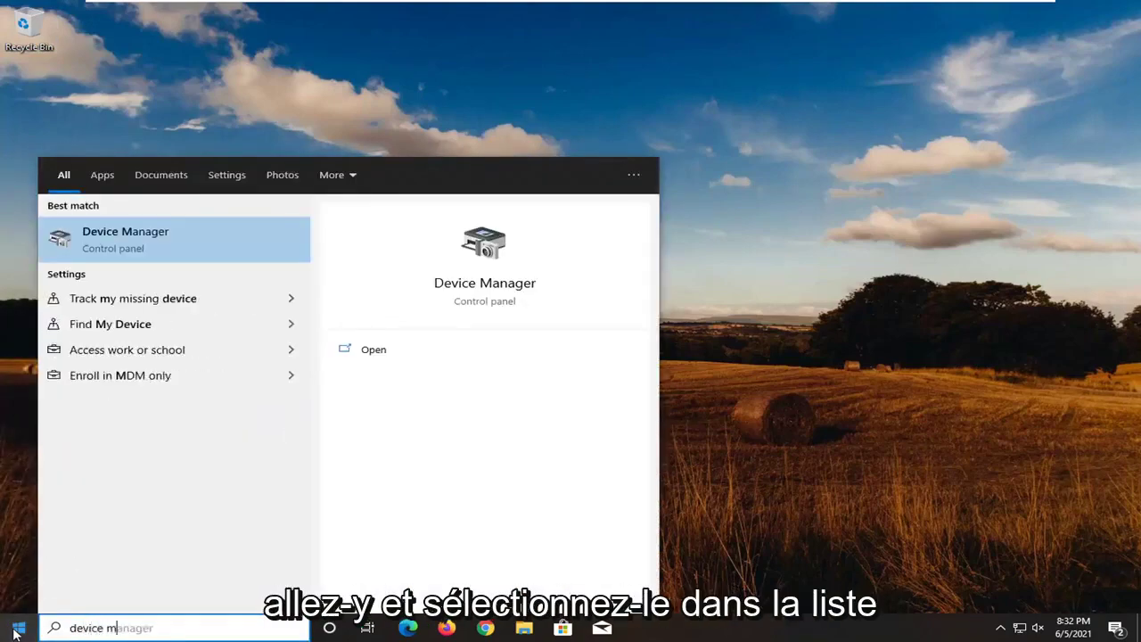
{"action": "left_click", "coordinate": [100, 241]}
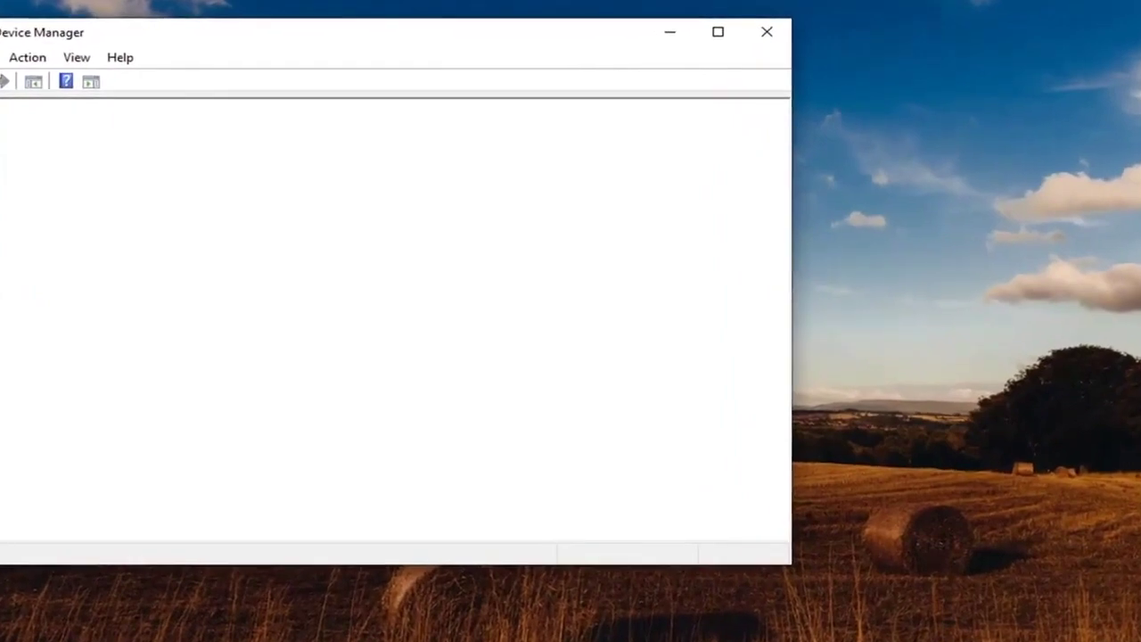
Step: Expand Display adapters and select the VMware SVGA 3D adapter
{"action": "left_click_drag", "start_coordinate": [397, 49], "coordinate": [596, 66]}
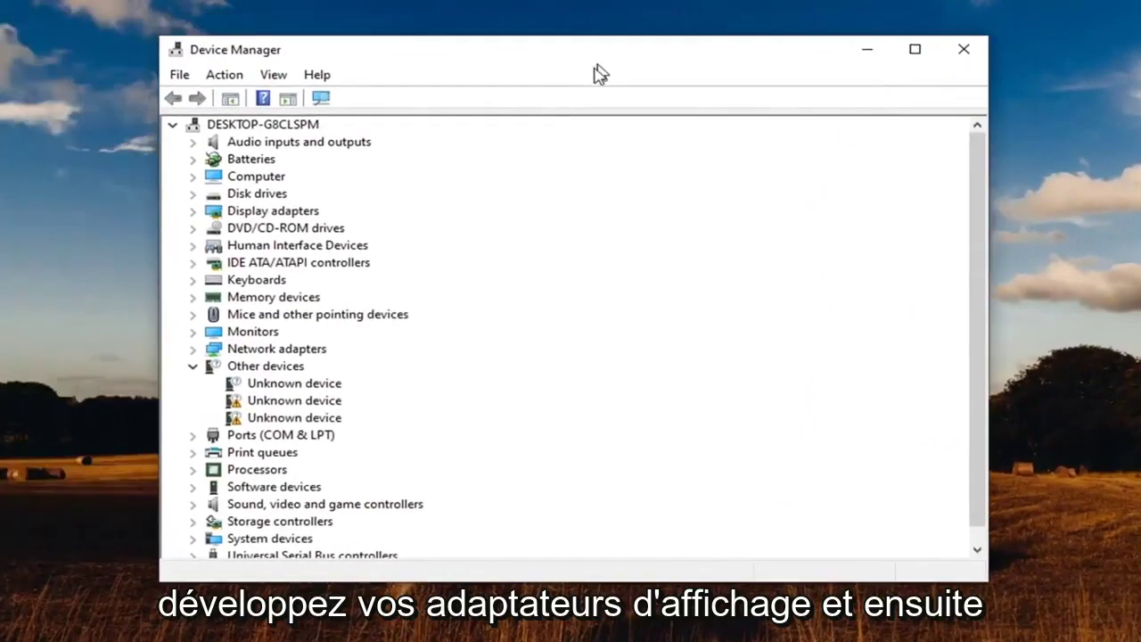
{"action": "double_click", "coordinate": [286, 214]}
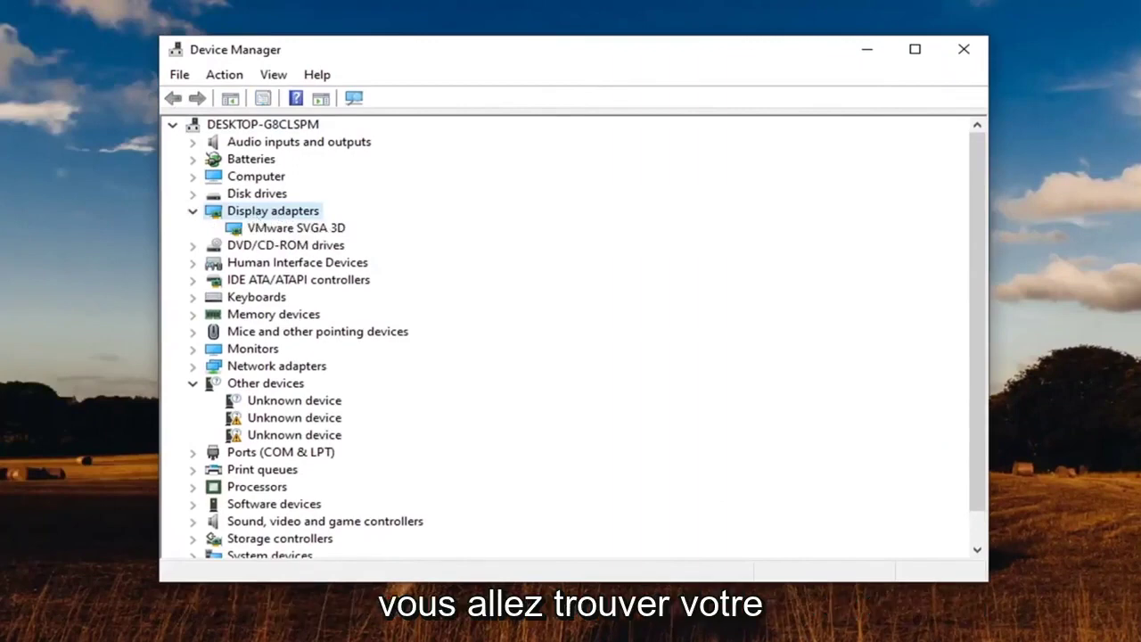
{"action": "left_click", "coordinate": [258, 229]}
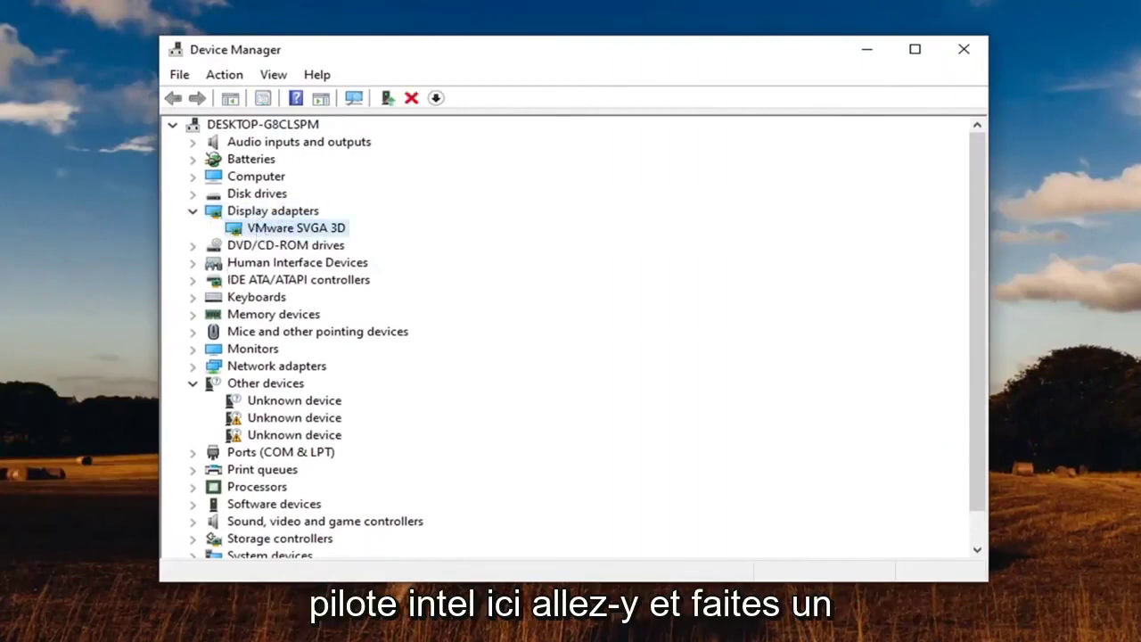
Step: Update the VMware SVGA 3D adapter with the VMware SVGA 3D driver picked from this computer's list
{"action": "right_click", "coordinate": [289, 234]}
{"action": "left_click", "coordinate": [394, 245]}
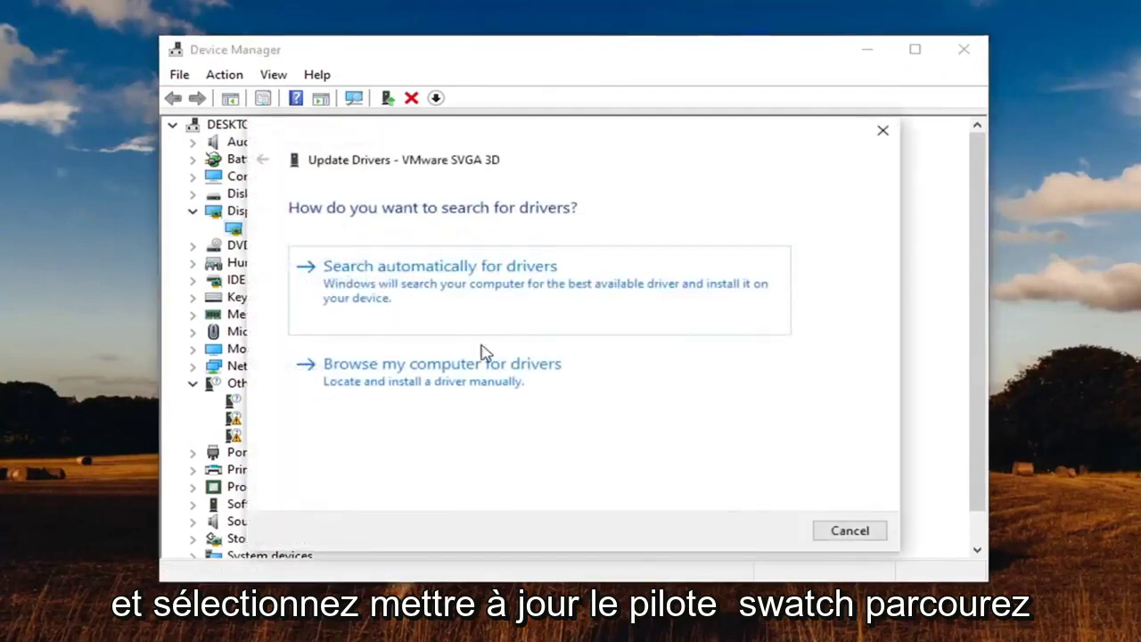
{"action": "left_click", "coordinate": [509, 378]}
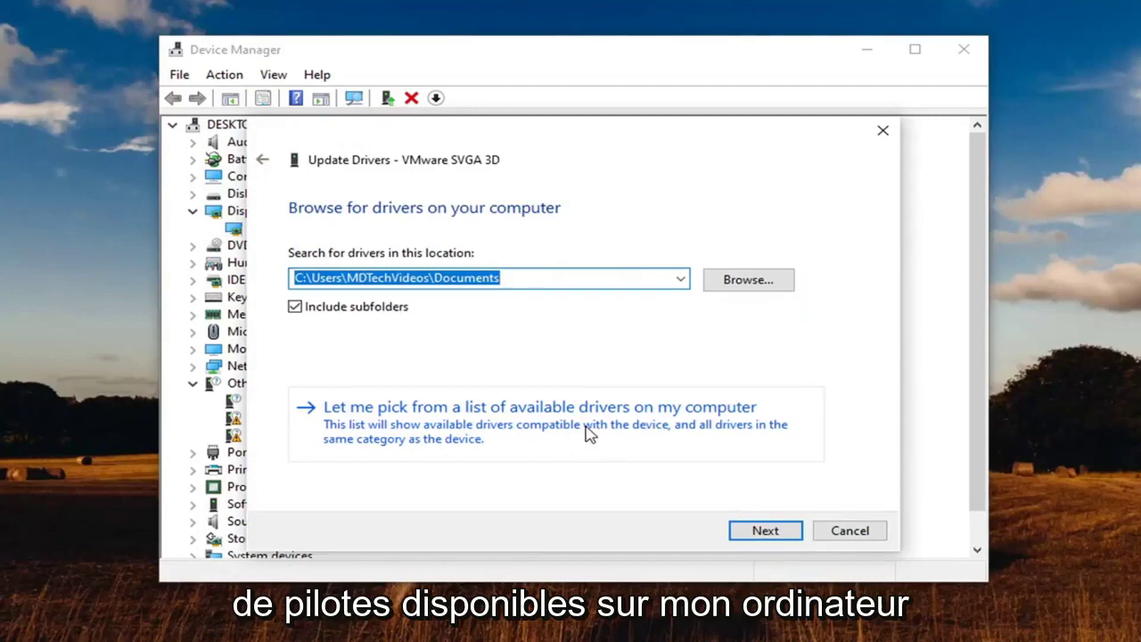
{"action": "left_click", "coordinate": [692, 425]}
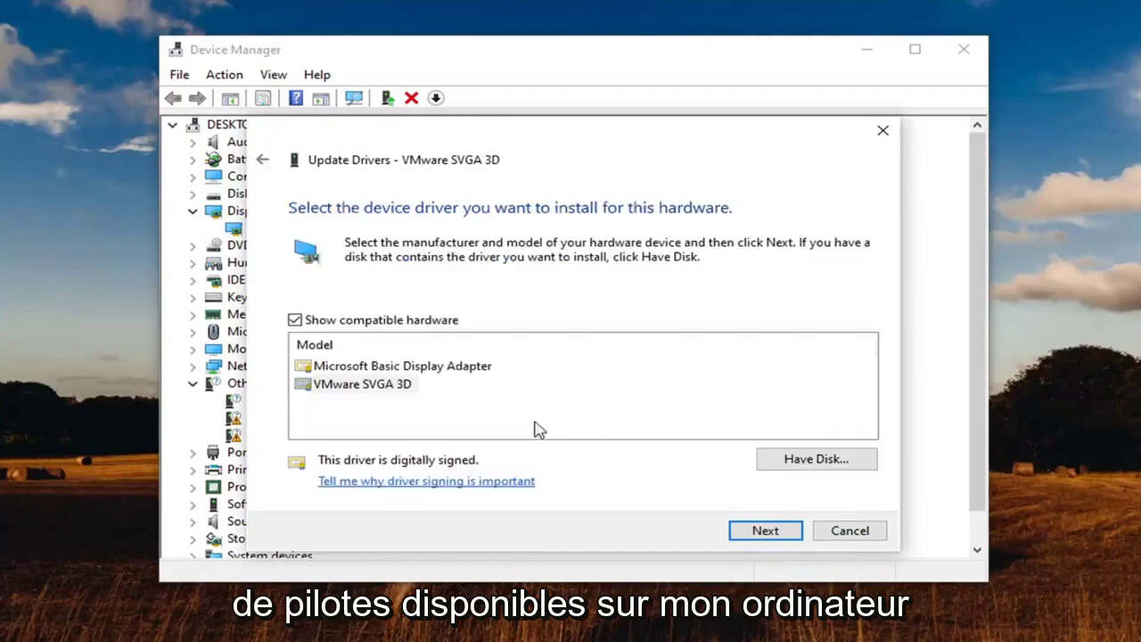
{"action": "left_click", "coordinate": [362, 369]}
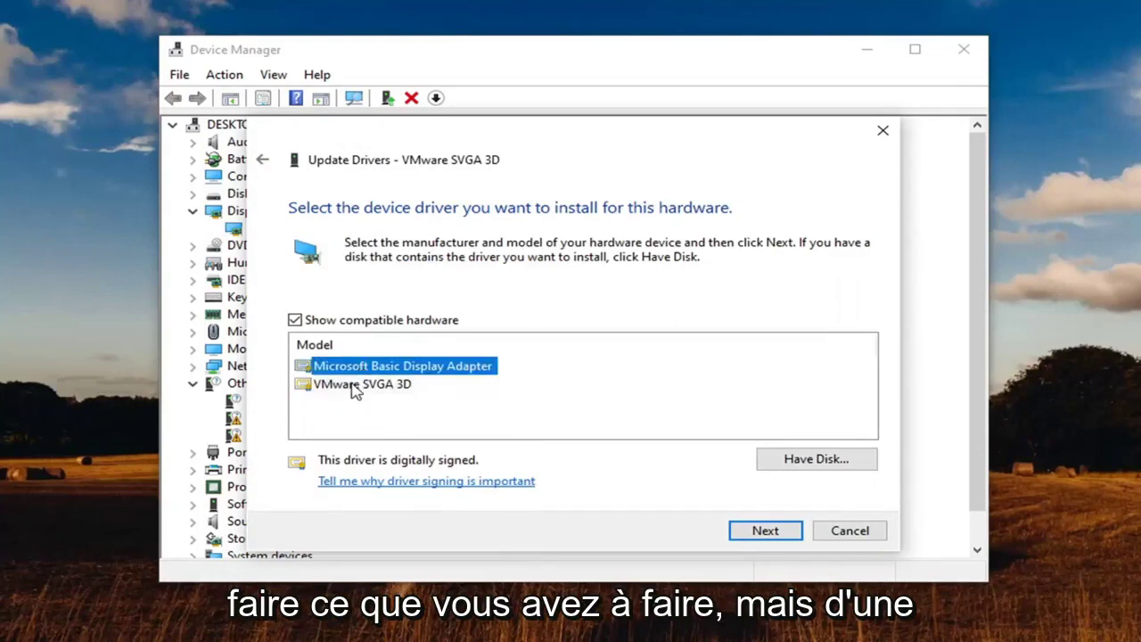
{"action": "left_click", "coordinate": [354, 387]}
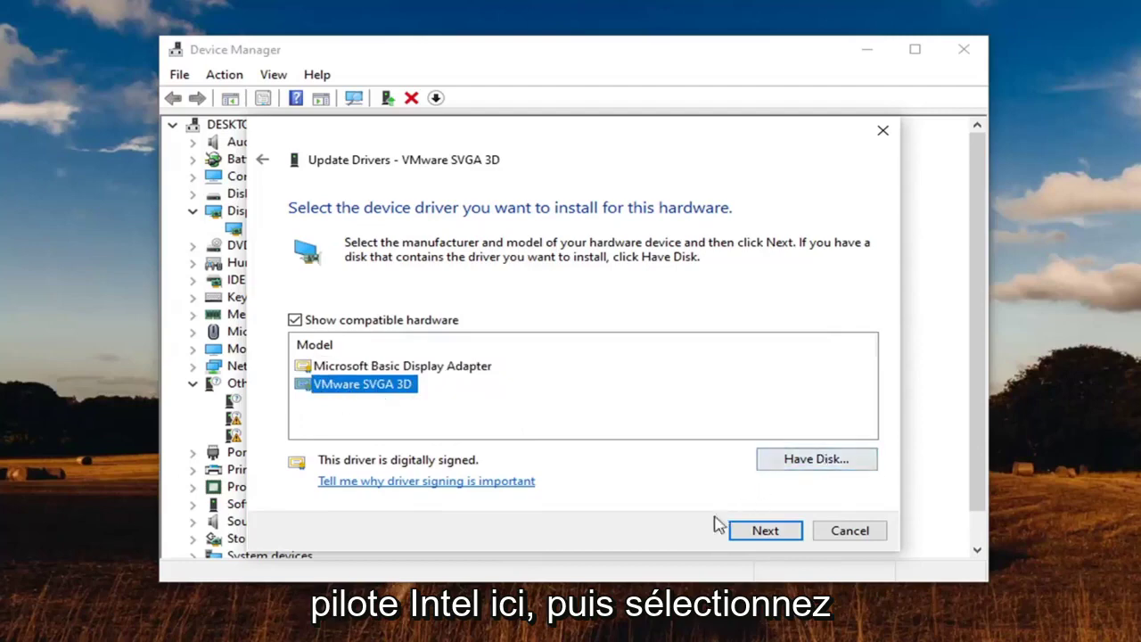
{"action": "left_click", "coordinate": [765, 530]}
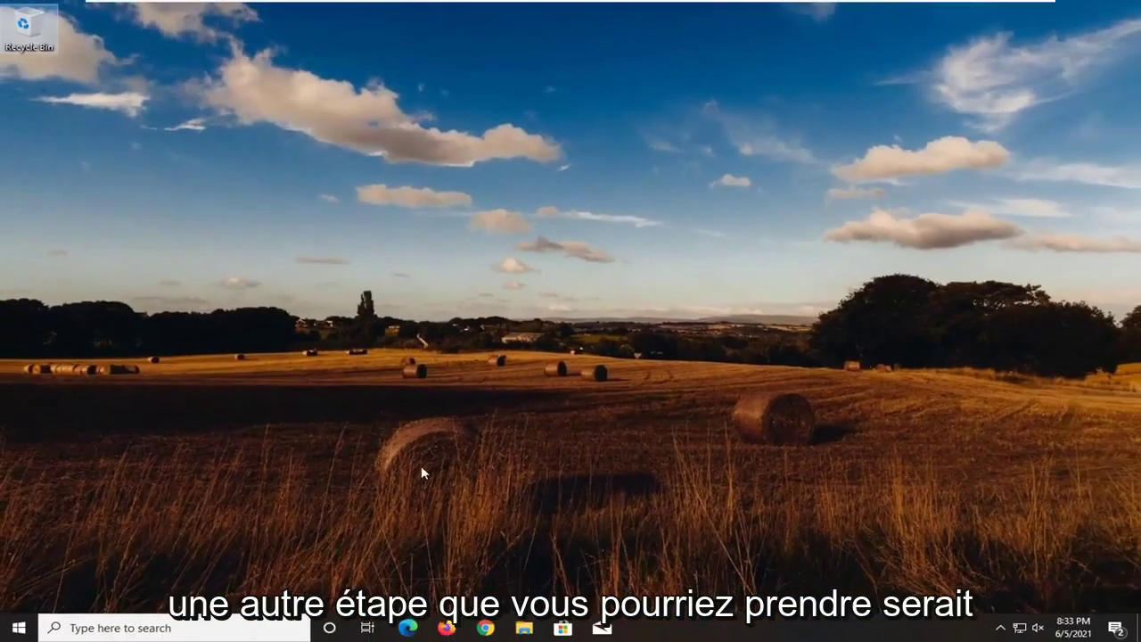
Step: Open Chrome, close the Wikipedia and Facebook tabs, and load google.com
{"action": "left_click", "coordinate": [486, 627]}
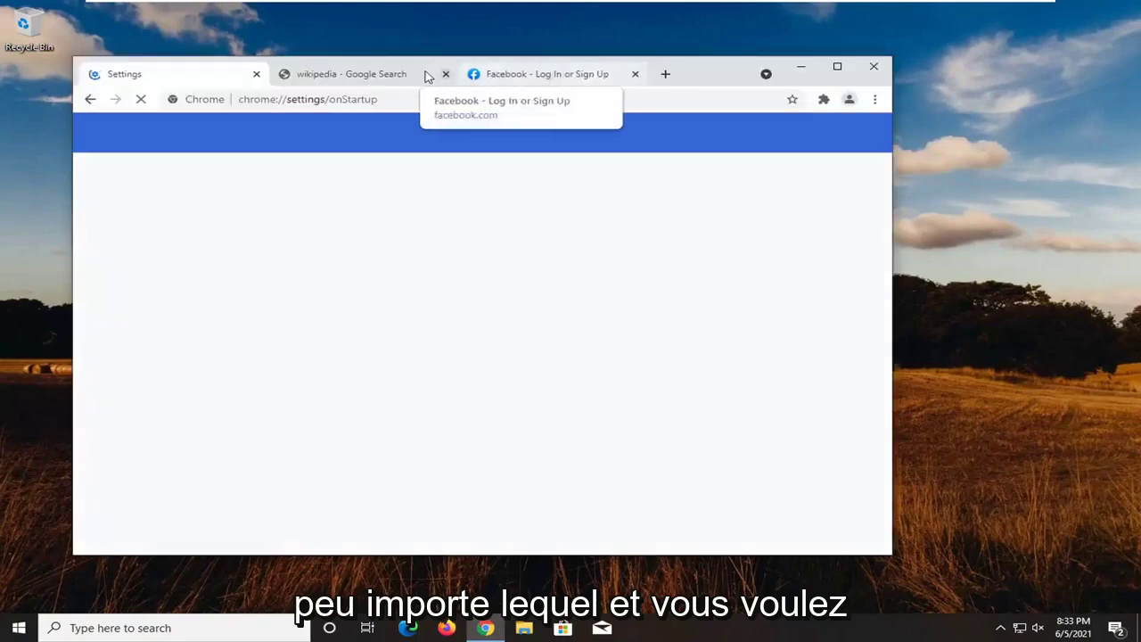
{"action": "left_click", "coordinate": [444, 75]}
{"action": "left_click", "coordinate": [444, 75]}
{"action": "left_click", "coordinate": [325, 99]}
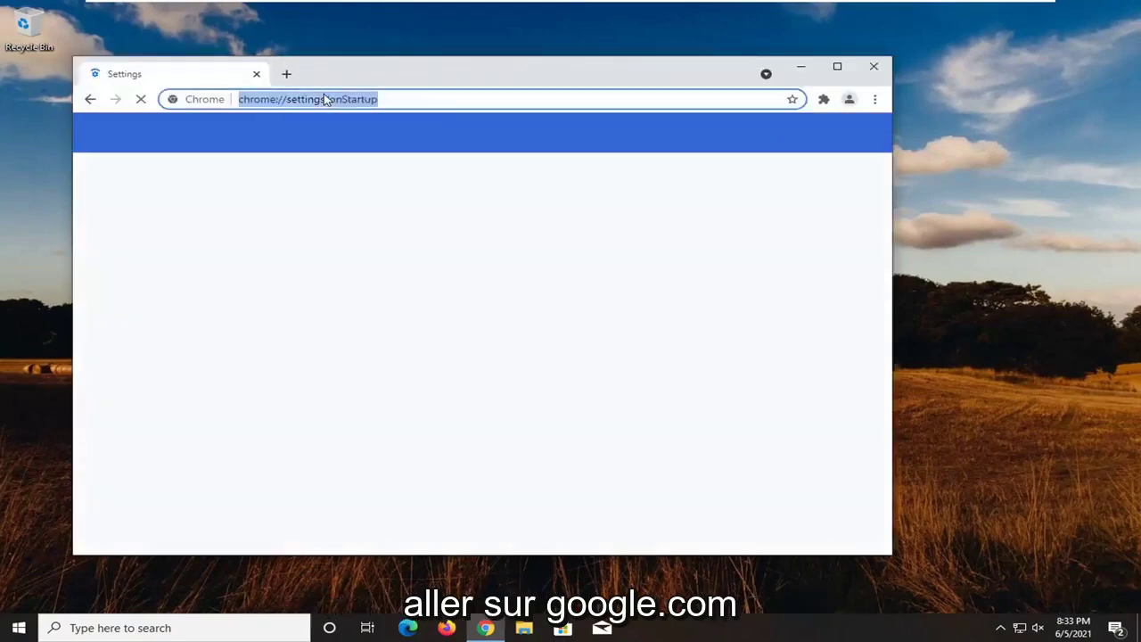
{"action": "type", "text": "gog"}
{"action": "key", "text": "BackSpace"}
{"action": "type", "text": "ogle.com"}
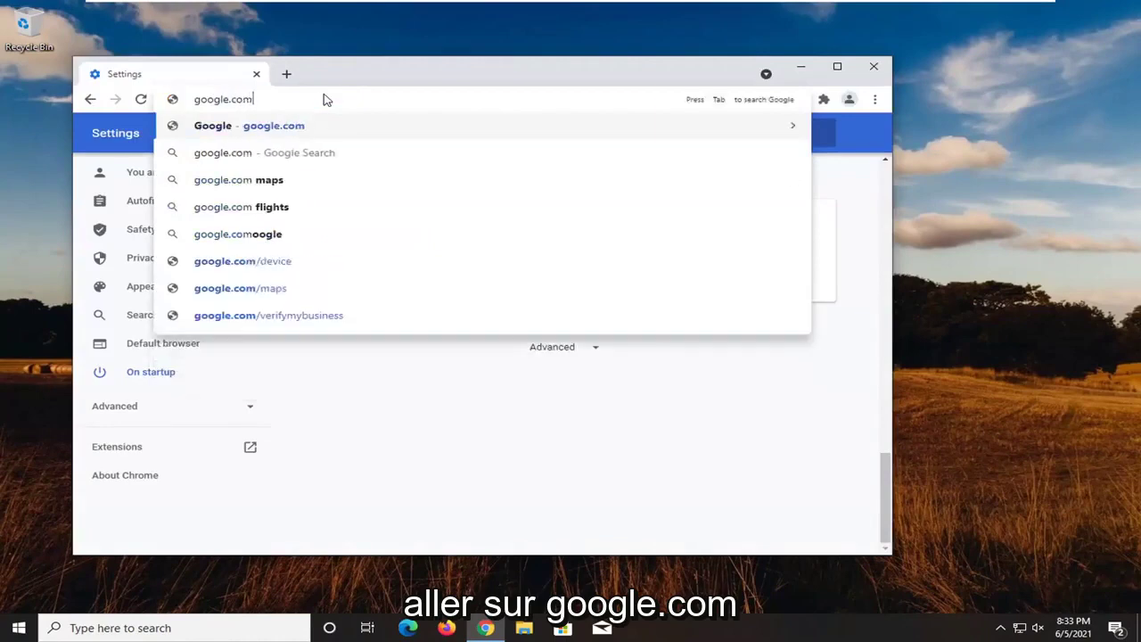
{"action": "key", "text": "Return"}
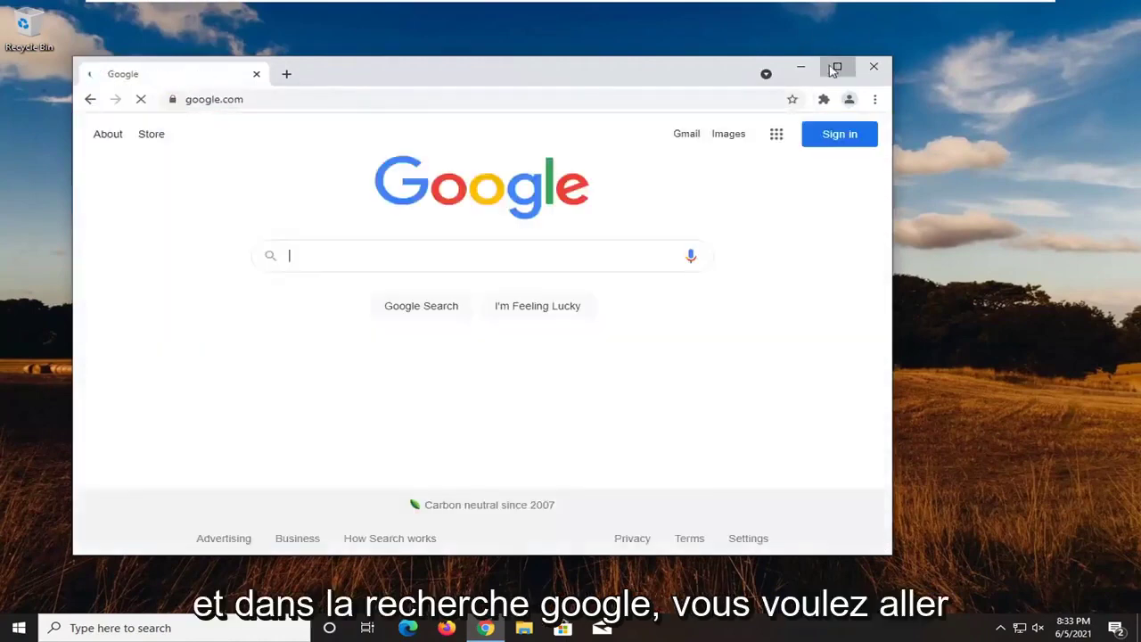
Step: Maximize the browser and search Google for 'intel graphics control panel download'
{"action": "left_click", "coordinate": [836, 65]}
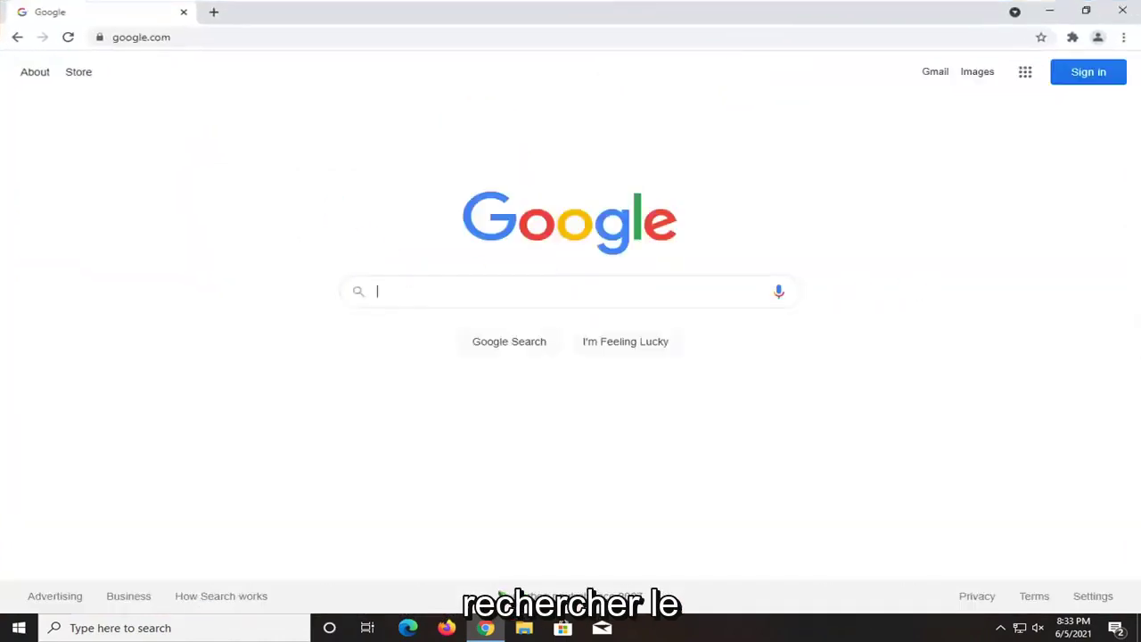
{"action": "type", "text": "intel gra"}
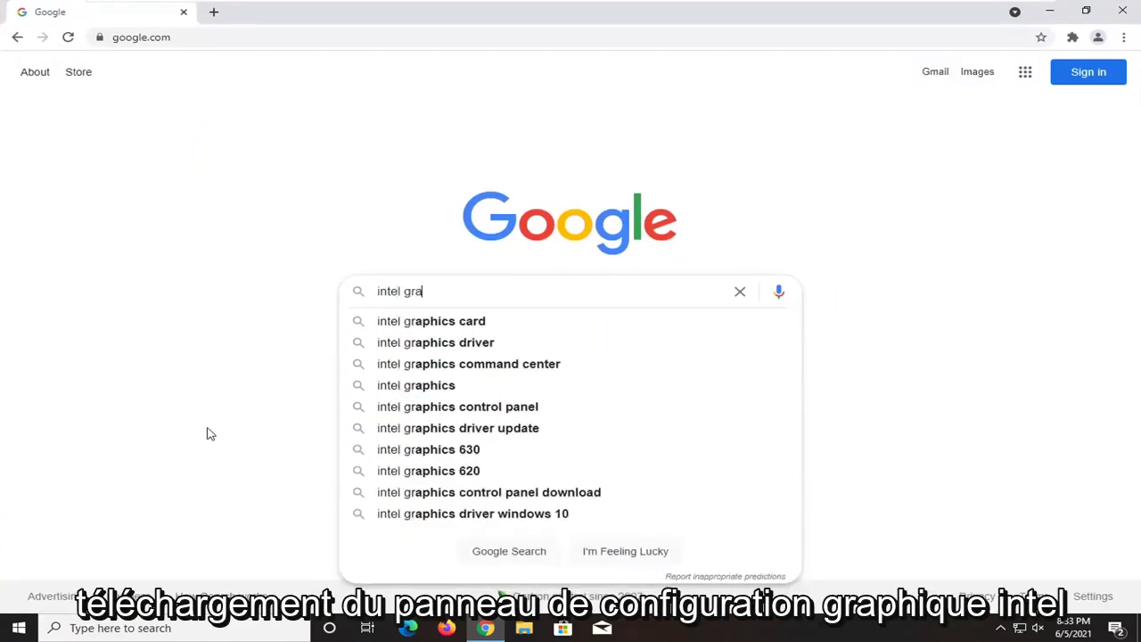
{"action": "type", "text": "phics control"}
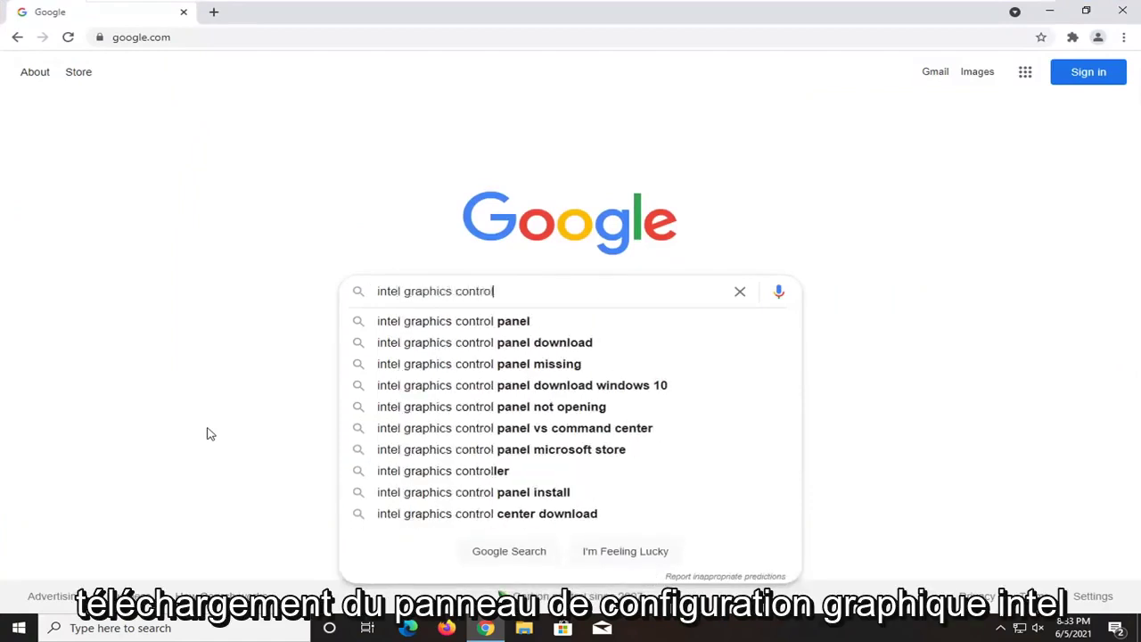
{"action": "type", "text": " panel download"}
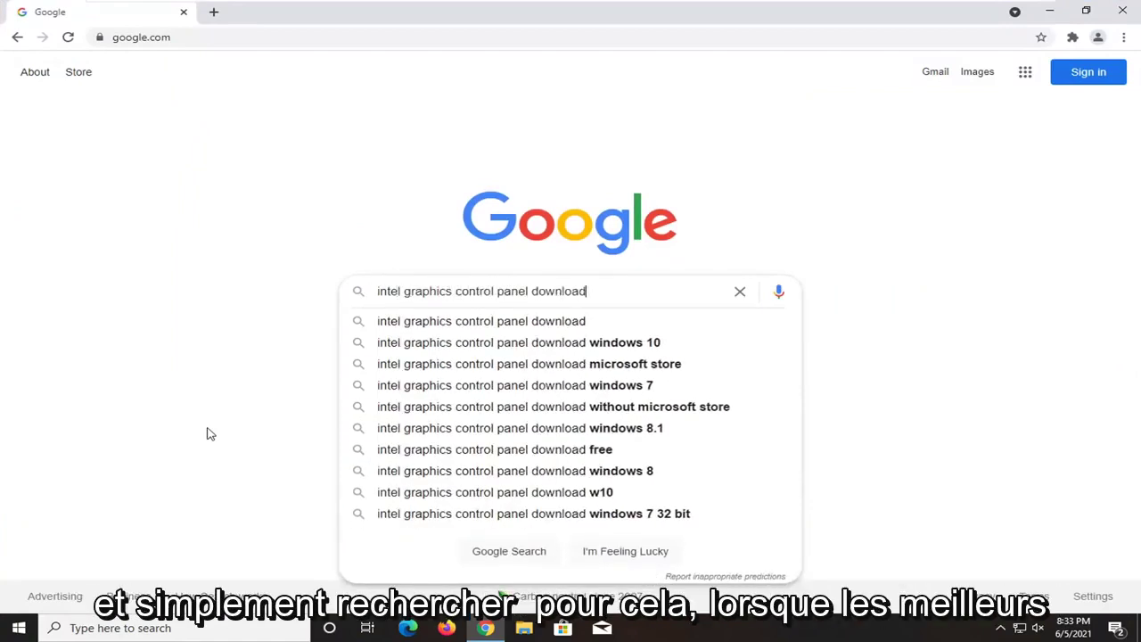
{"action": "key", "text": "Return"}
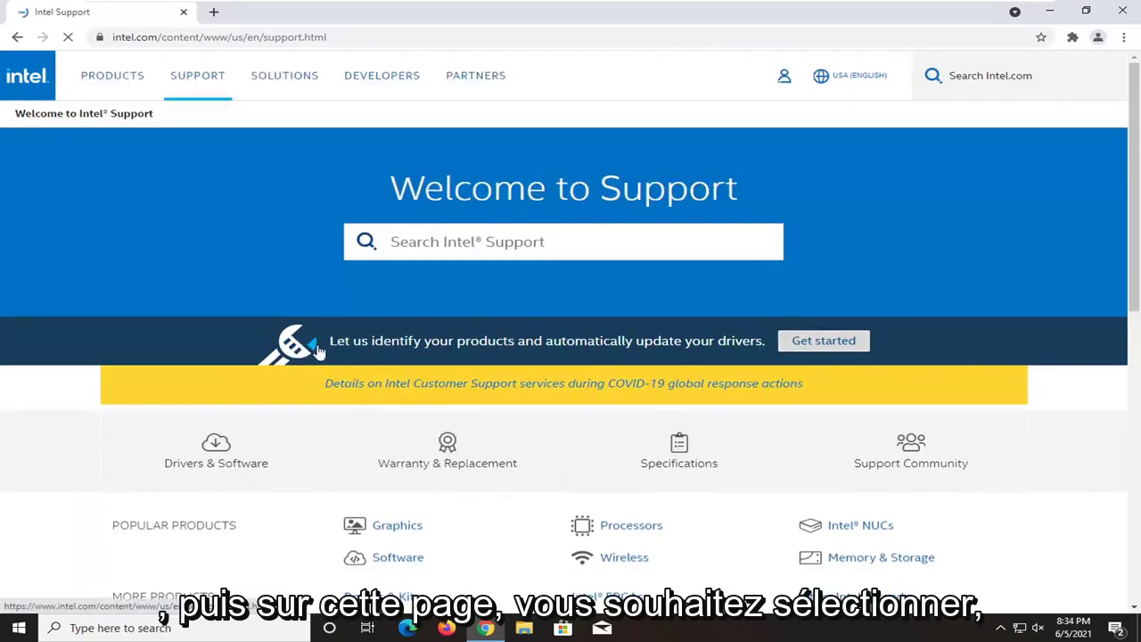
Step: Start Intel's automatic detection and download the Intel Driver & Support Assistant installer
{"action": "scroll", "coordinate": [413, 284], "scroll_direction": "down", "scroll_amount": 1}
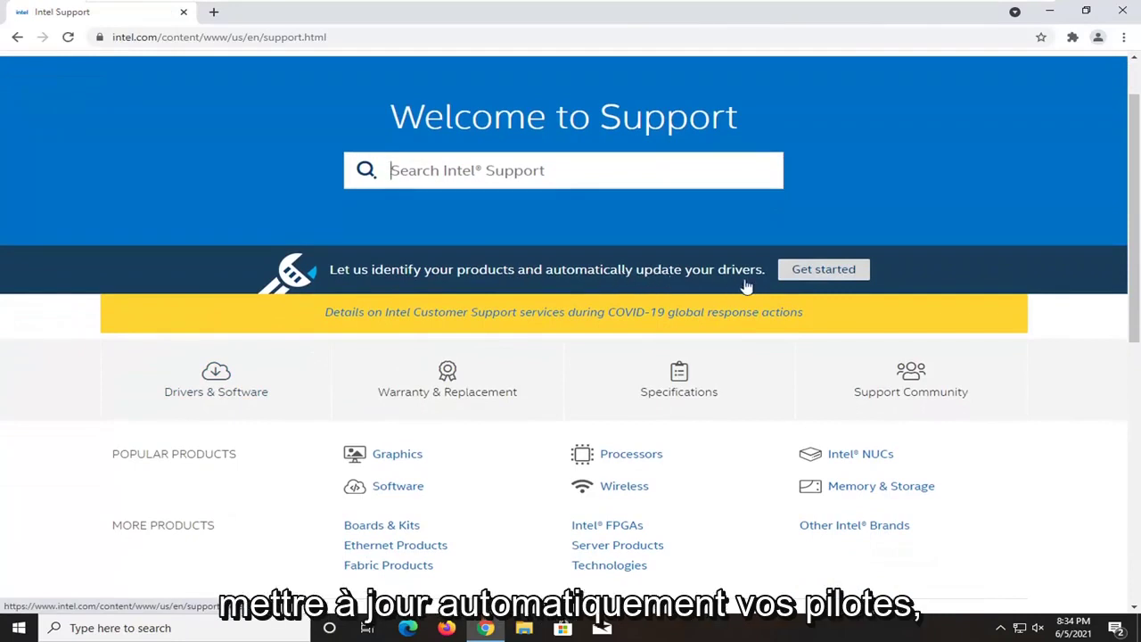
{"action": "left_click", "coordinate": [829, 272]}
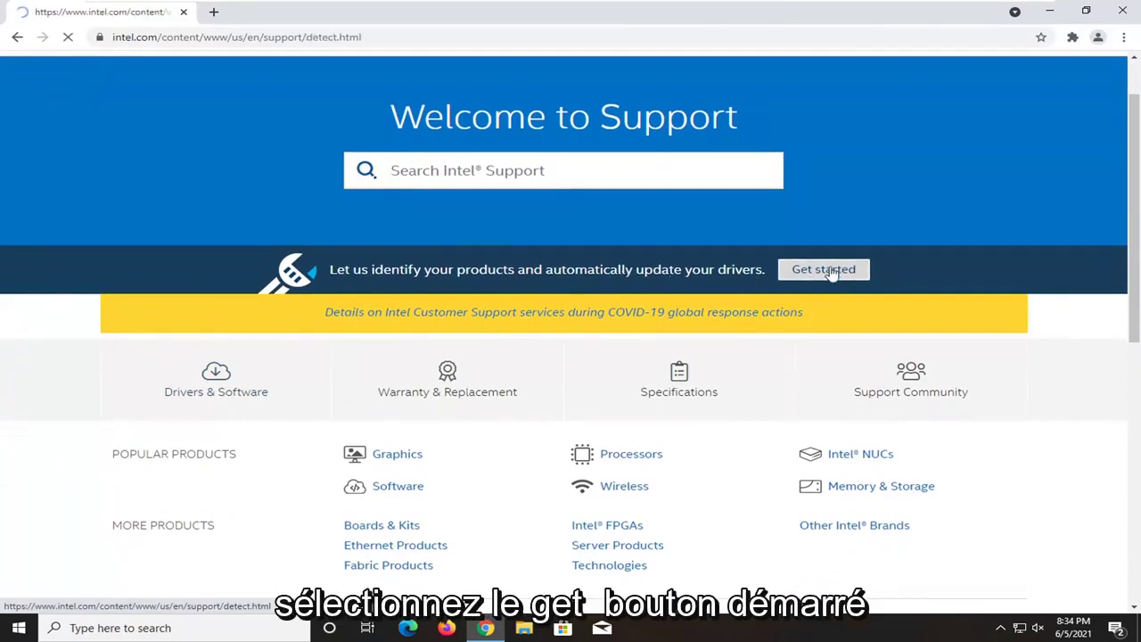
{"action": "scroll", "coordinate": [785, 263], "scroll_direction": "down", "scroll_amount": 10}
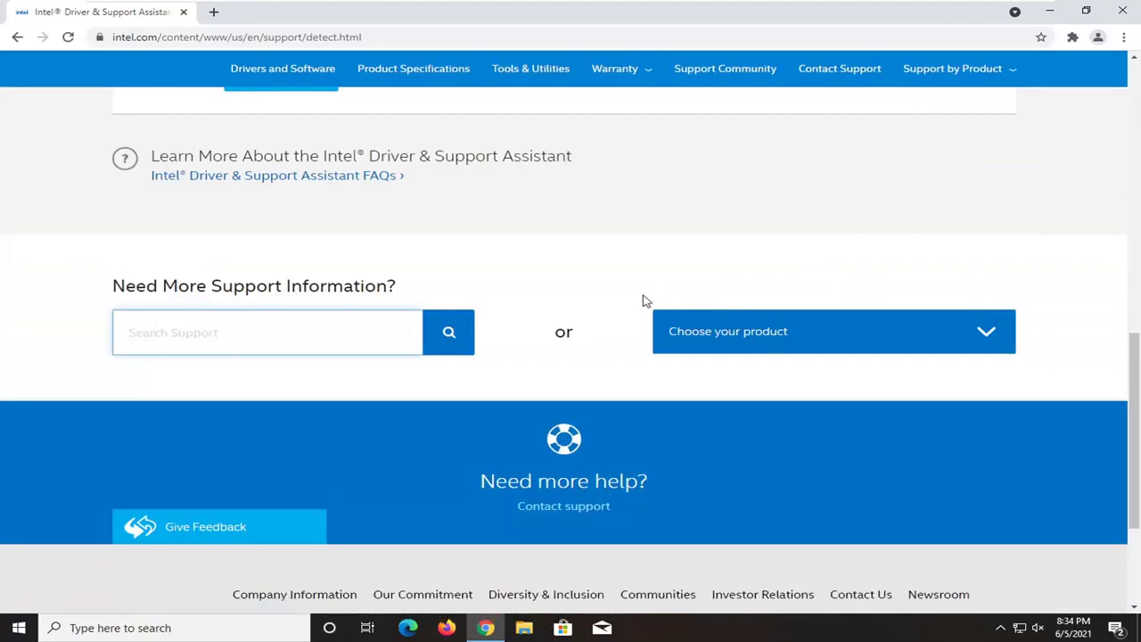
{"action": "scroll", "coordinate": [645, 301], "scroll_direction": "up", "scroll_amount": 10}
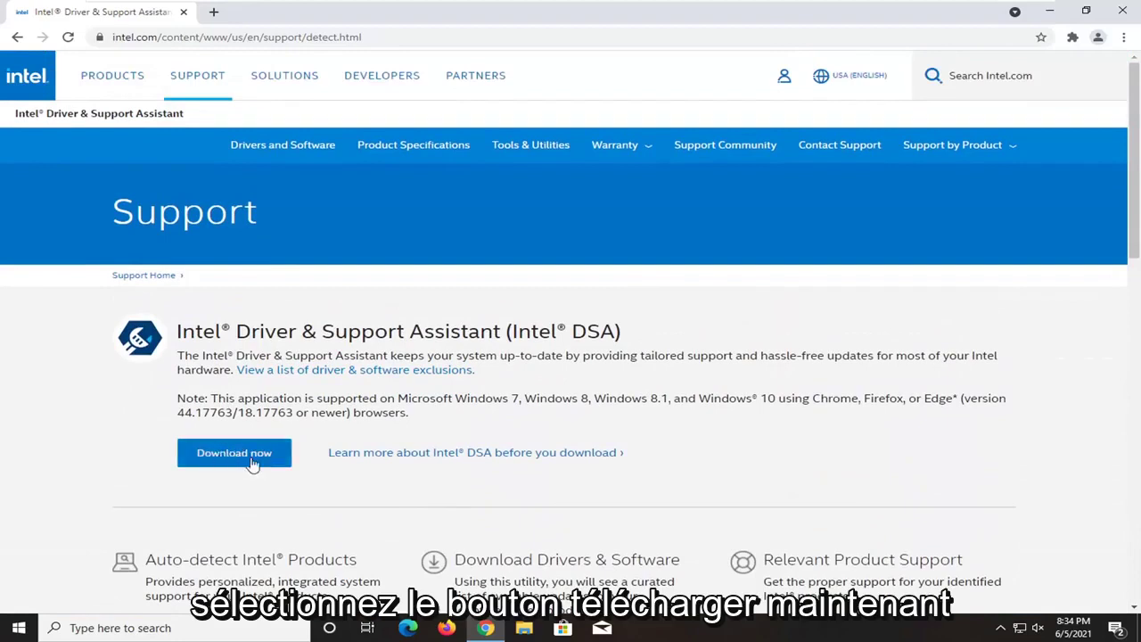
{"action": "left_click", "coordinate": [227, 460]}
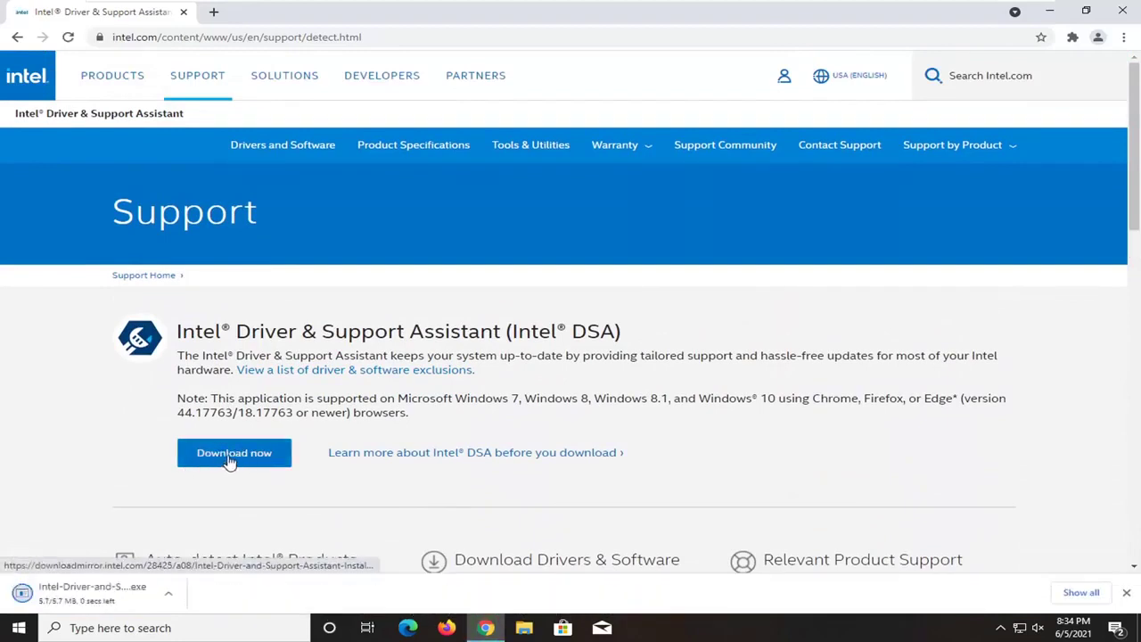
Step: Run the downloaded installer, accept the license terms, and install Intel Driver & Support Assistant
{"action": "left_click", "coordinate": [81, 593]}
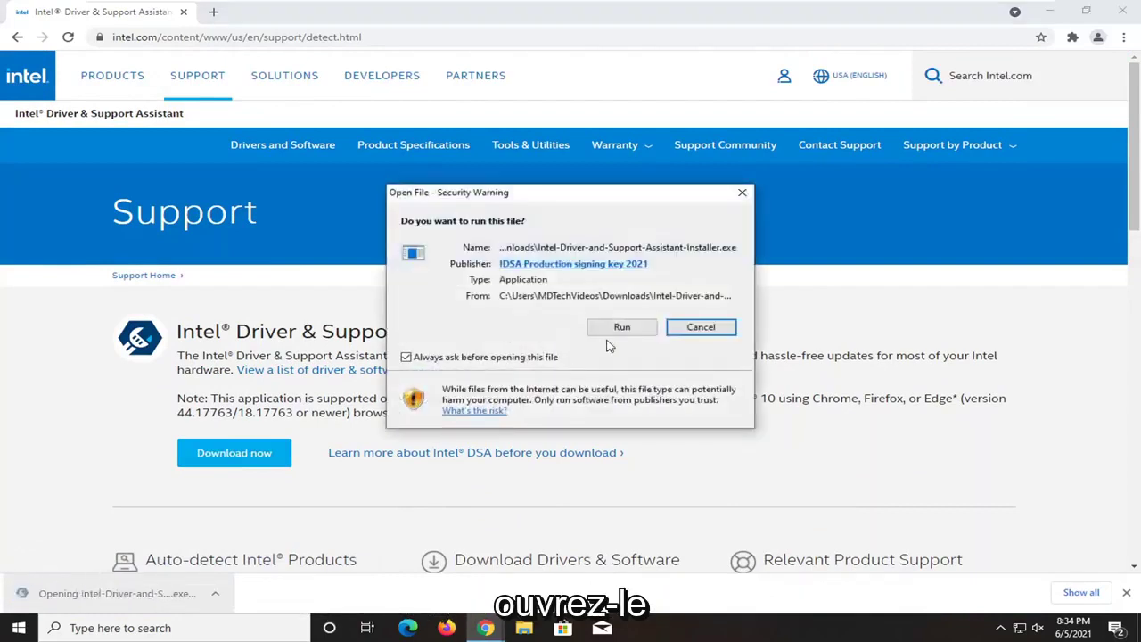
{"action": "left_click", "coordinate": [620, 327]}
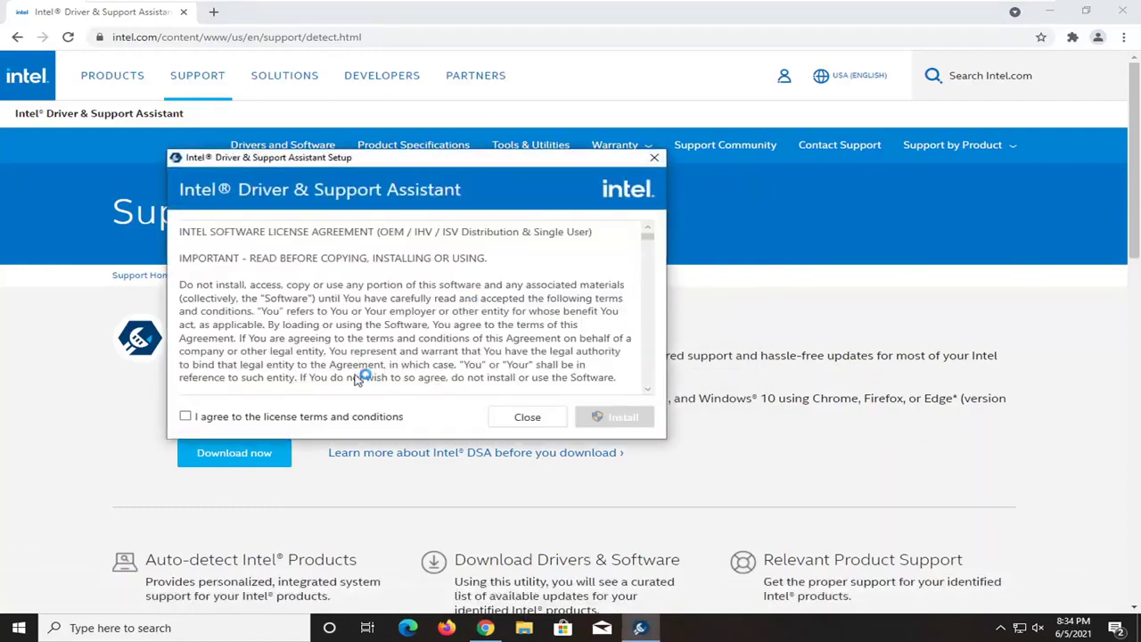
{"action": "left_click", "coordinate": [1050, 11]}
{"action": "left_click_drag", "start_coordinate": [348, 155], "coordinate": [445, 144]}
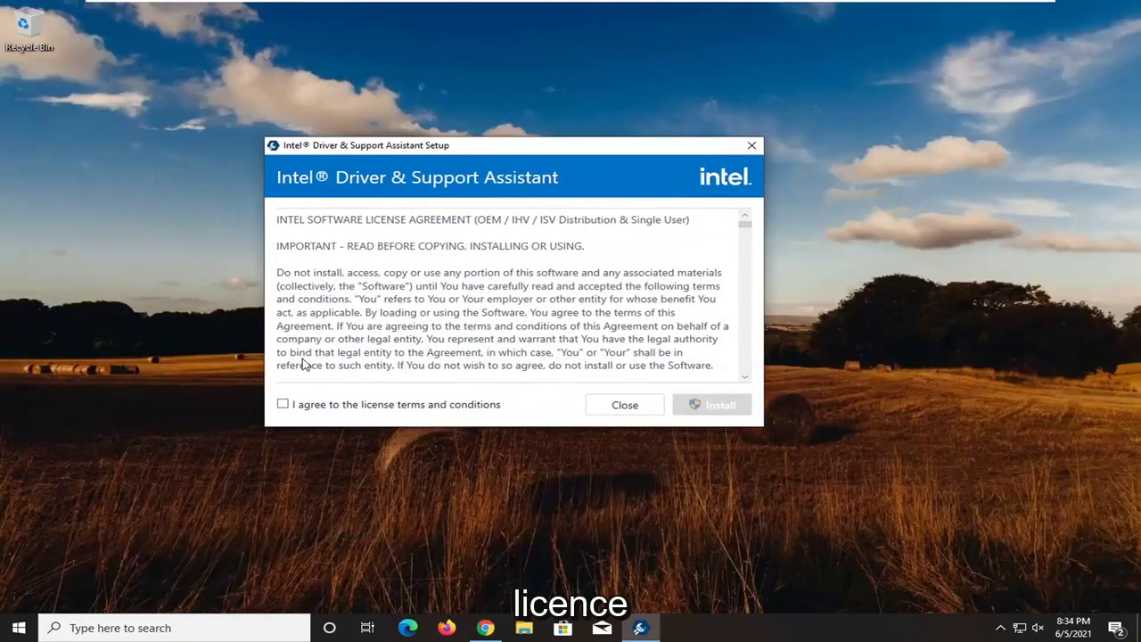
{"action": "left_click", "coordinate": [283, 403]}
{"action": "left_click", "coordinate": [720, 405]}
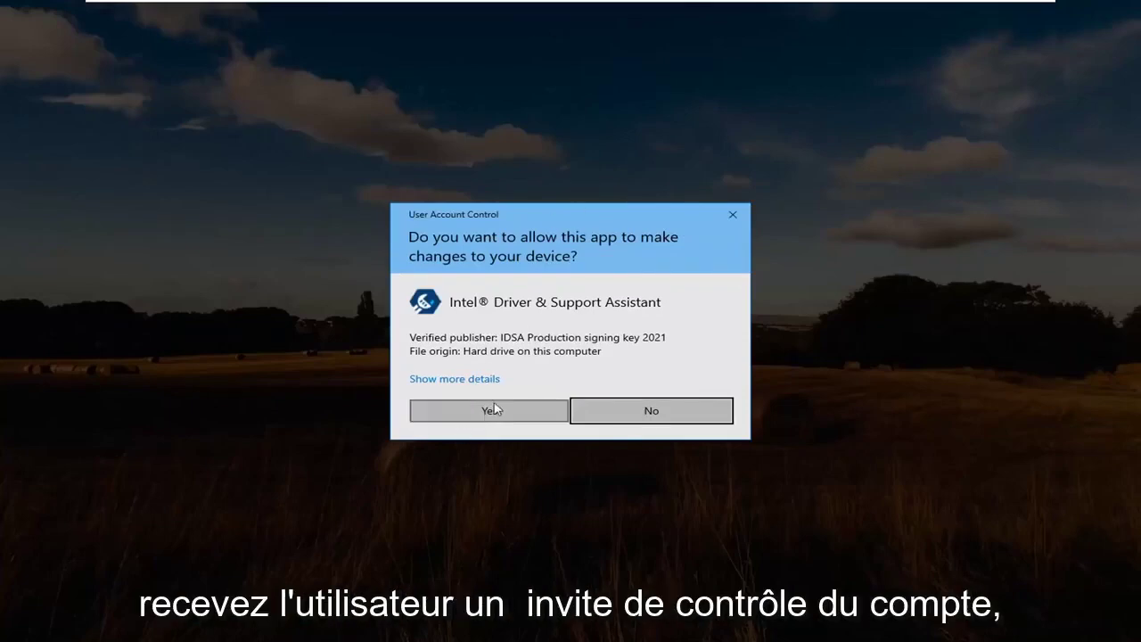
{"action": "left_click", "coordinate": [486, 413]}
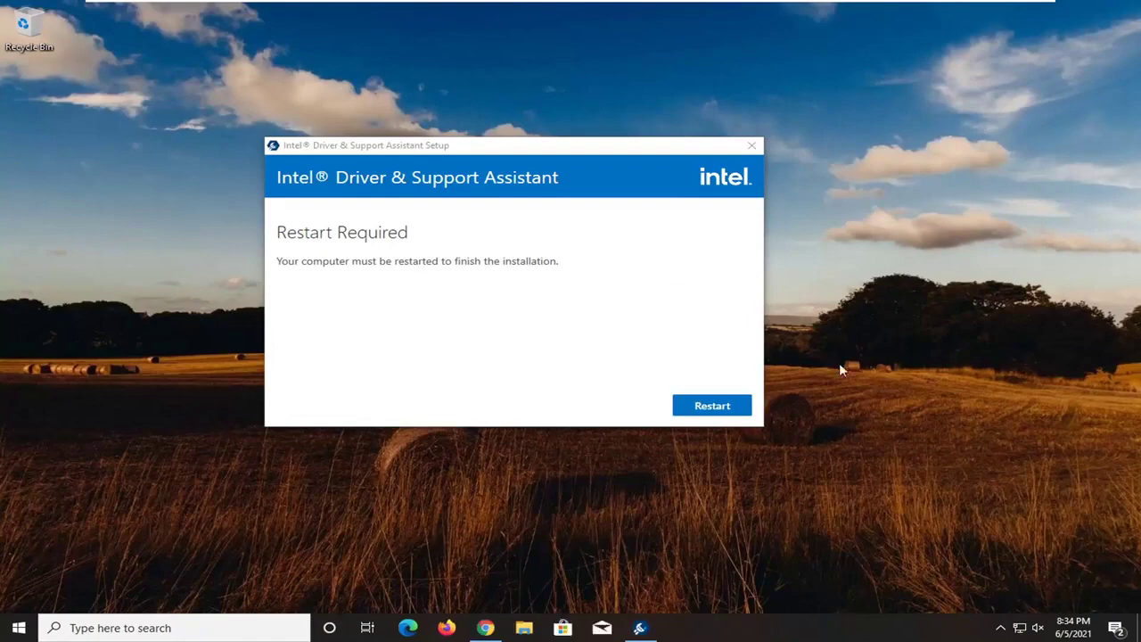
Step: Choose Restart, dismiss the sign-out warning, and switch to Chrome to close it
{"action": "left_click", "coordinate": [702, 410]}
{"action": "left_click", "coordinate": [773, 337]}
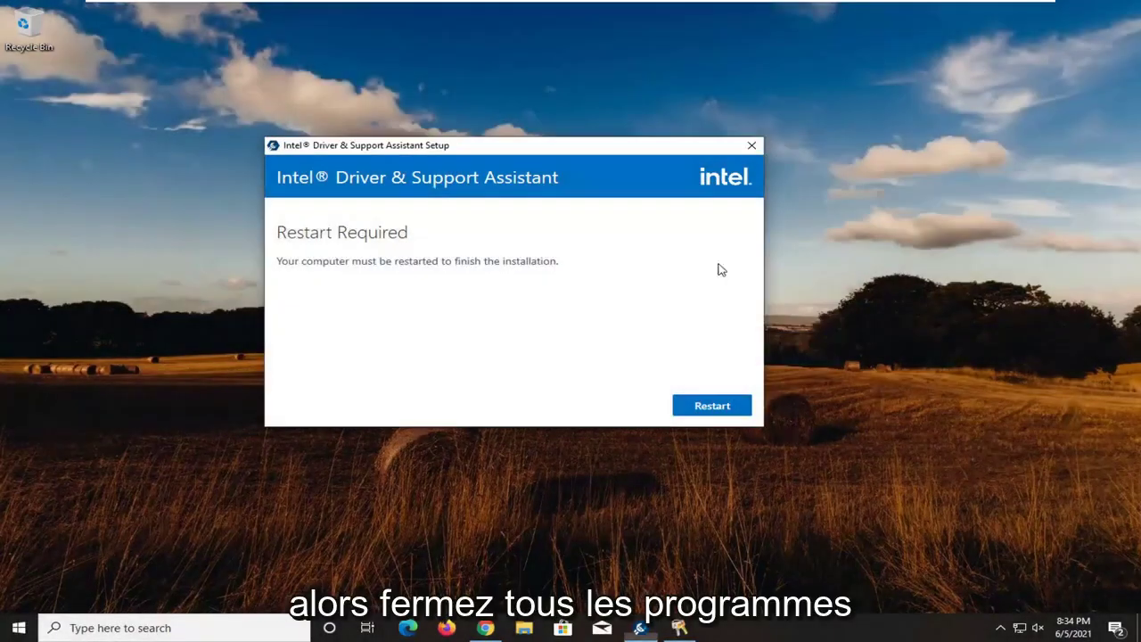
{"action": "left_click", "coordinate": [497, 628]}
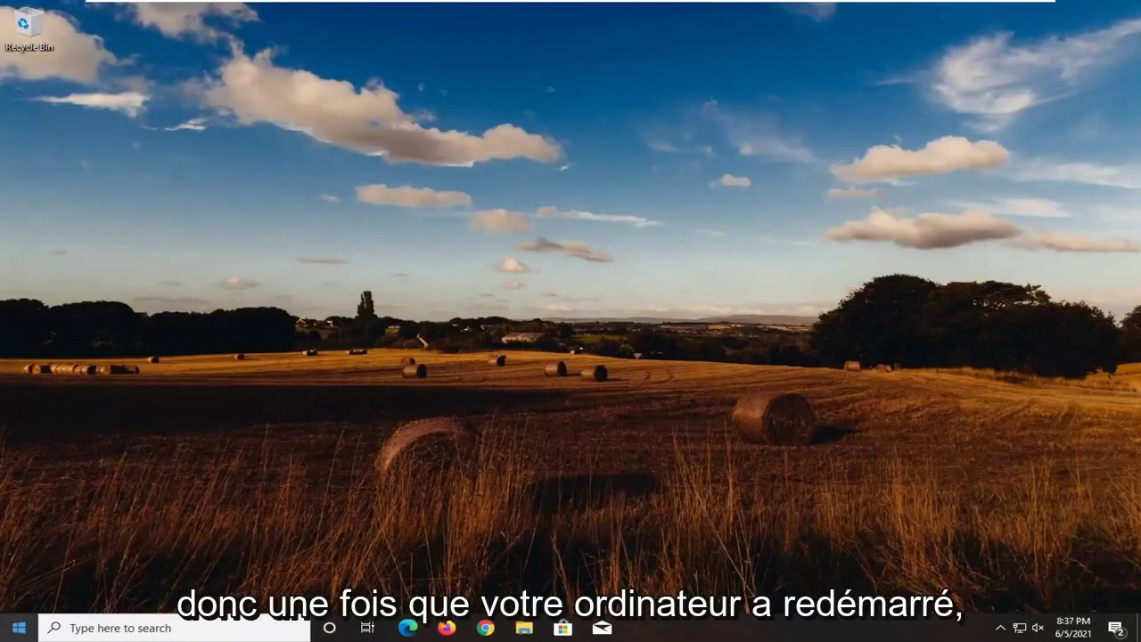
Step: Search 'intel' in the Start menu and launch Intel Driver & Support Assistant
{"action": "left_click", "coordinate": [9, 634]}
{"action": "type", "text": "intel"}
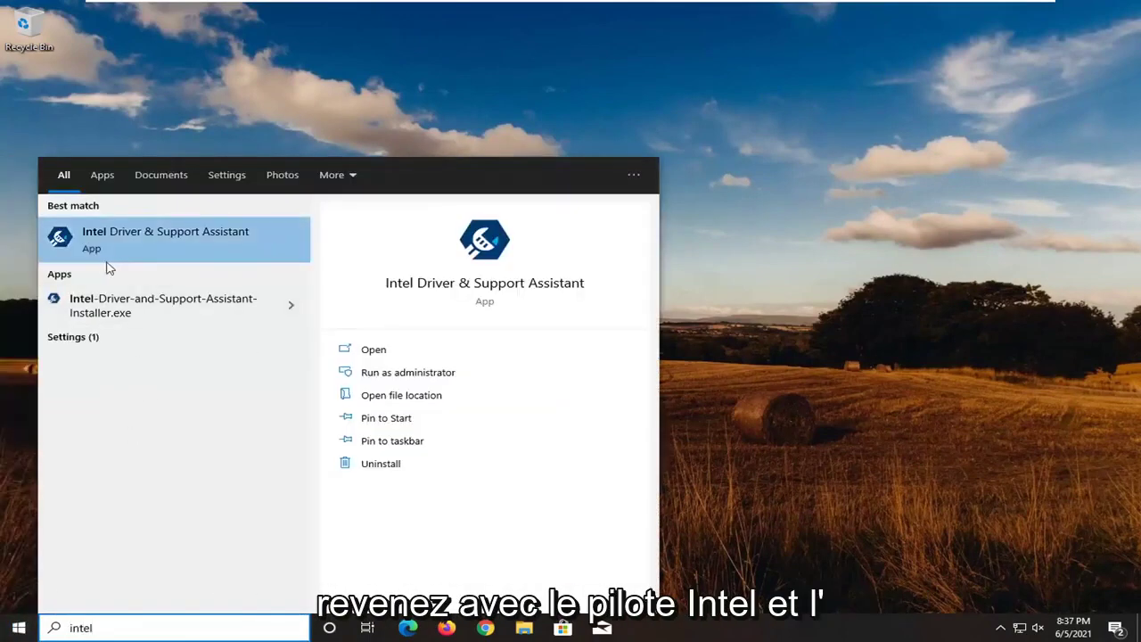
{"action": "left_click", "coordinate": [230, 244]}
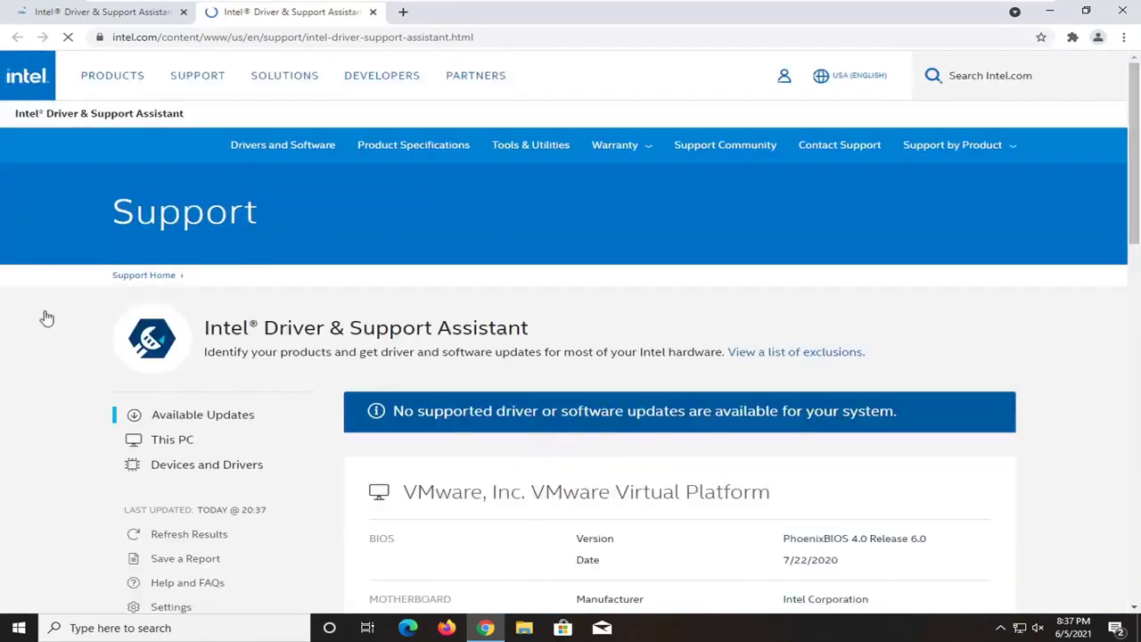
Step: Scroll through the Available Updates, This PC and Devices and Drivers results, then close Chrome
{"action": "scroll", "coordinate": [603, 348], "scroll_direction": "down", "scroll_amount": 2}
{"action": "scroll", "coordinate": [603, 349], "scroll_direction": "down", "scroll_amount": 1}
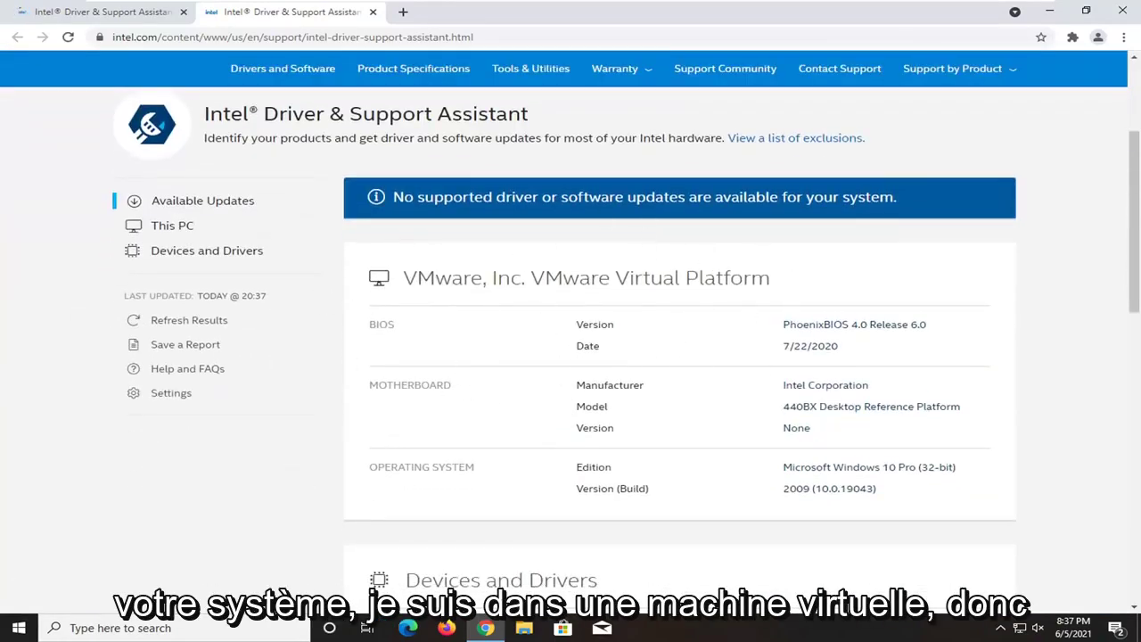
{"action": "scroll", "coordinate": [563, 249], "scroll_direction": "down", "scroll_amount": 2}
{"action": "scroll", "coordinate": [577, 267], "scroll_direction": "down", "scroll_amount": 2}
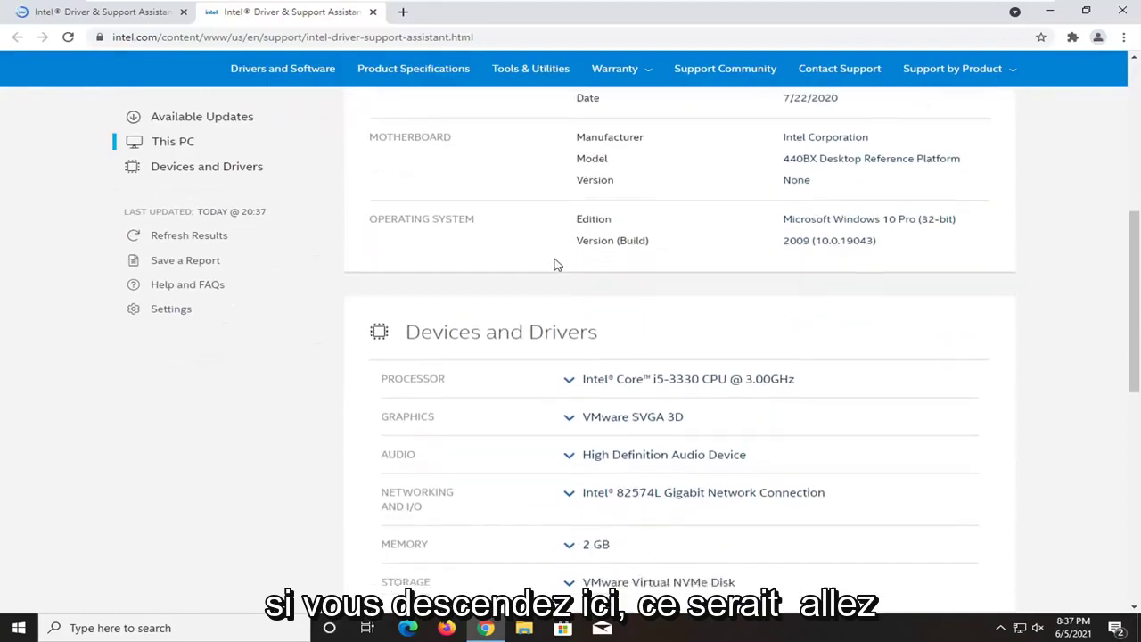
{"action": "scroll", "coordinate": [767, 326], "scroll_direction": "up", "scroll_amount": 2}
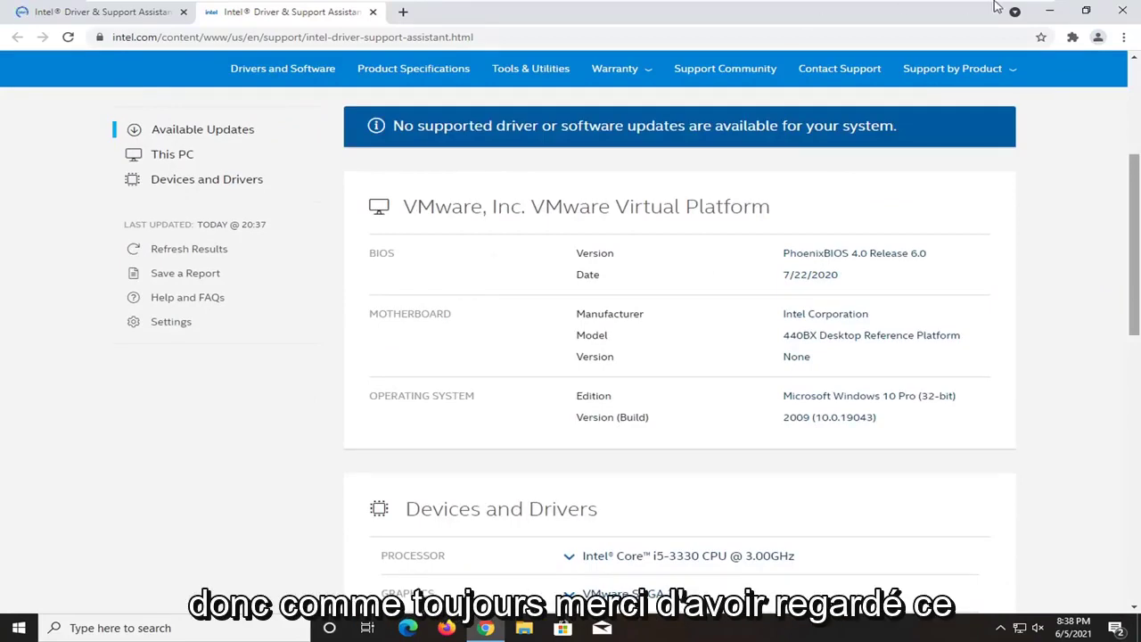
{"action": "left_click", "coordinate": [1125, 11]}
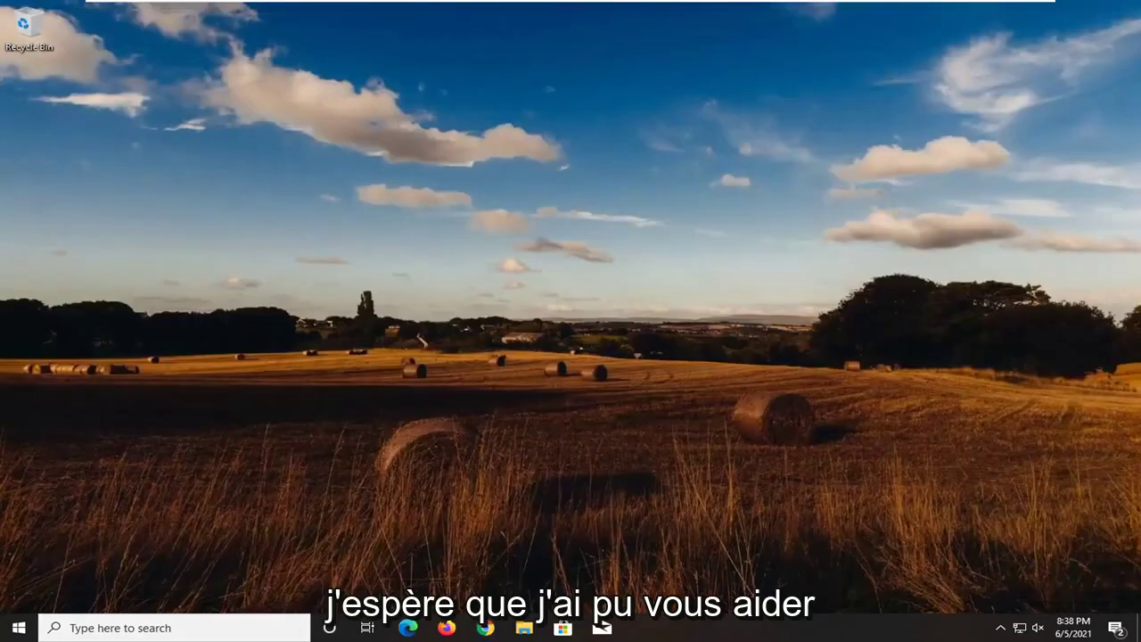